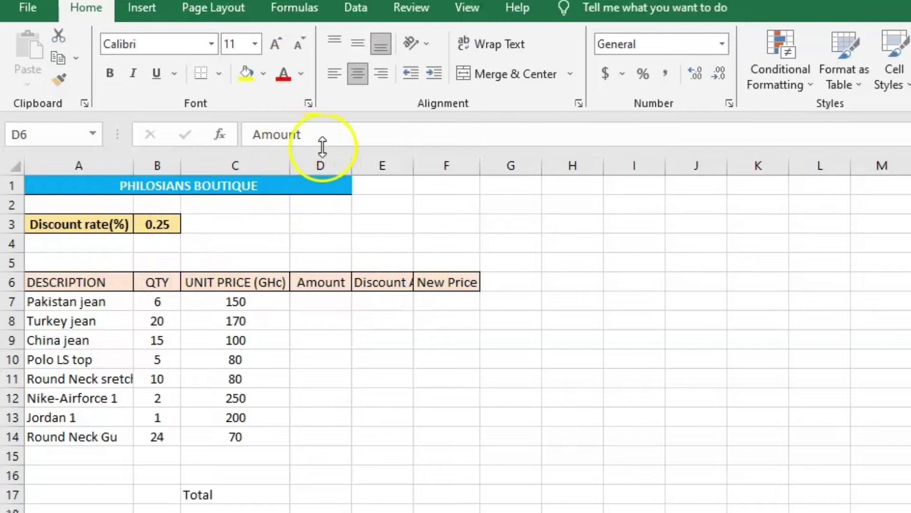
Step: Review the DESCRIPTION, QTY and UNIT PRICE (GHc) column headings
{"action": "left_click", "coordinate": [103, 282]}
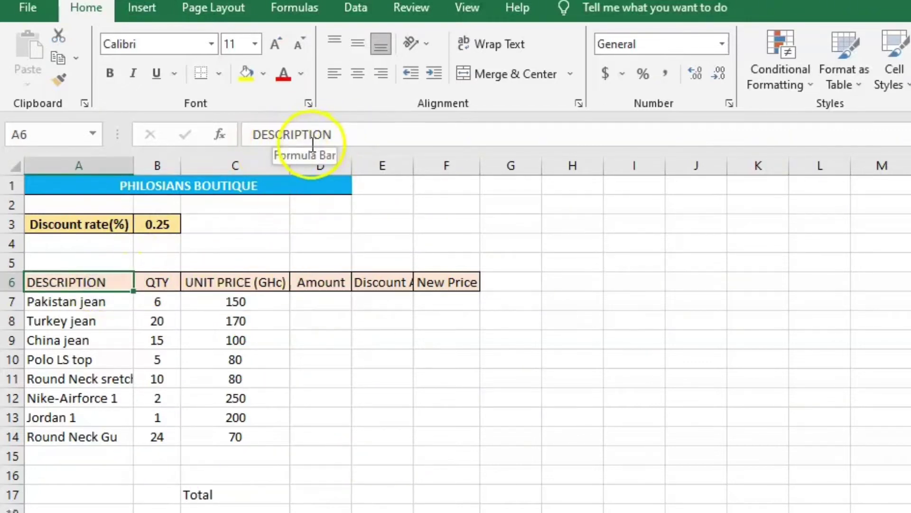
{"action": "left_click", "coordinate": [161, 283]}
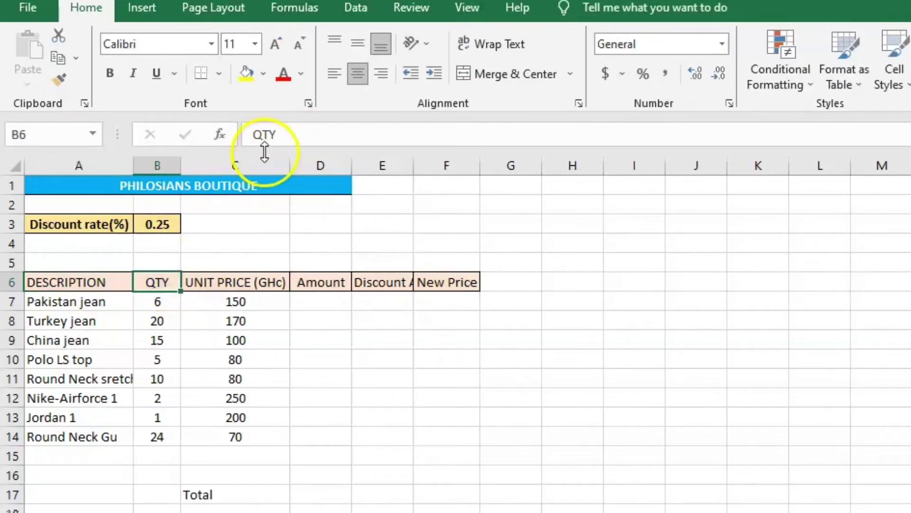
{"action": "left_click", "coordinate": [248, 283]}
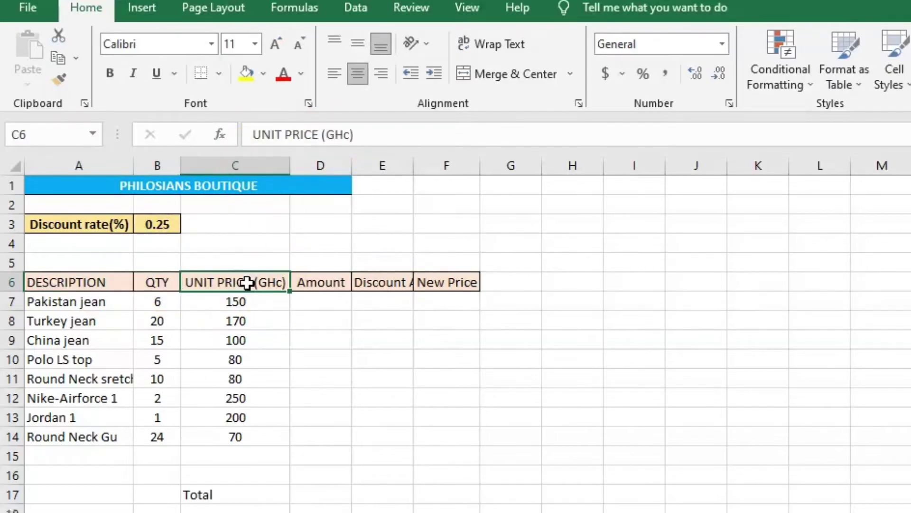
Step: Enter =B7*C7 in D7 so the Pakistan jean Amount shows 900
{"action": "left_click", "coordinate": [302, 299]}
{"action": "type", "text": "="}
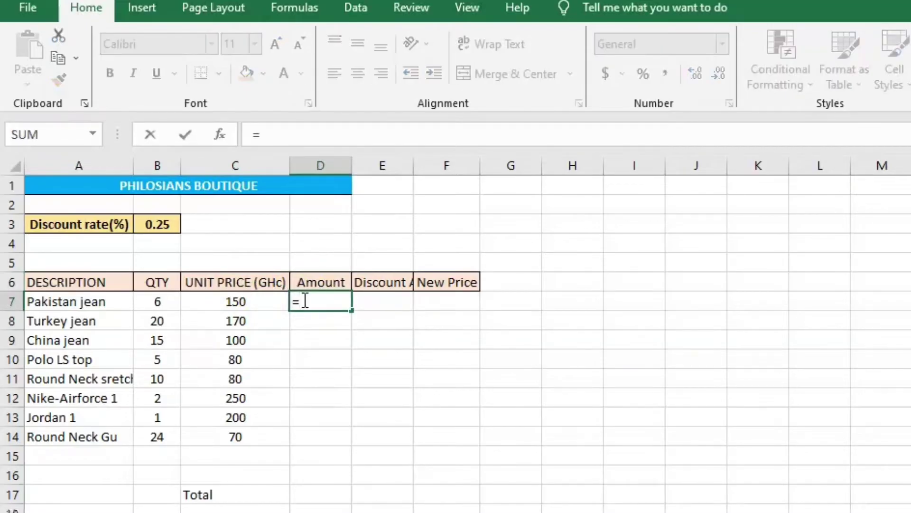
{"action": "left_click", "coordinate": [156, 301]}
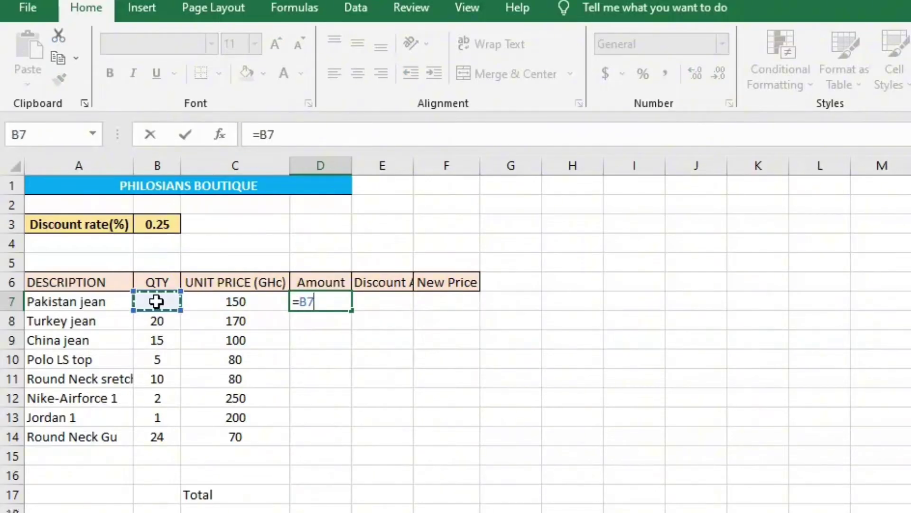
{"action": "type", "text": "*"}
{"action": "left_click", "coordinate": [243, 303]}
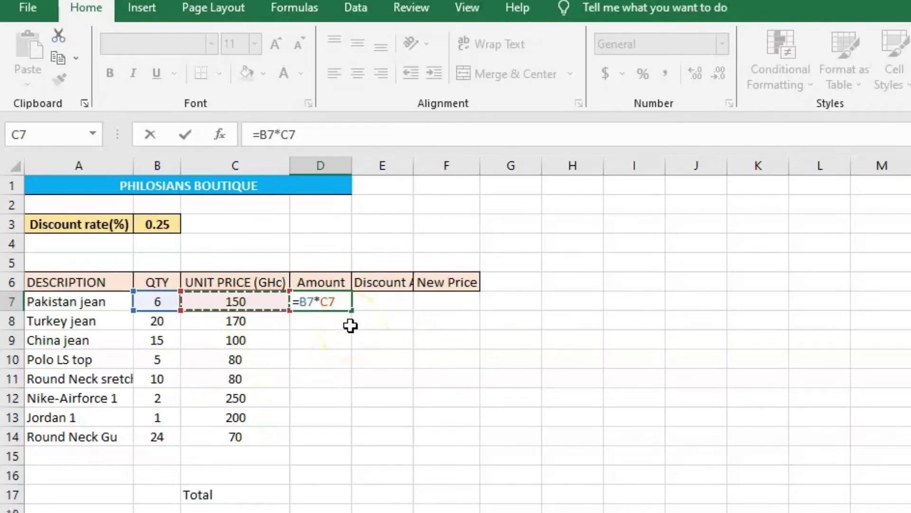
{"action": "key", "text": "Return"}
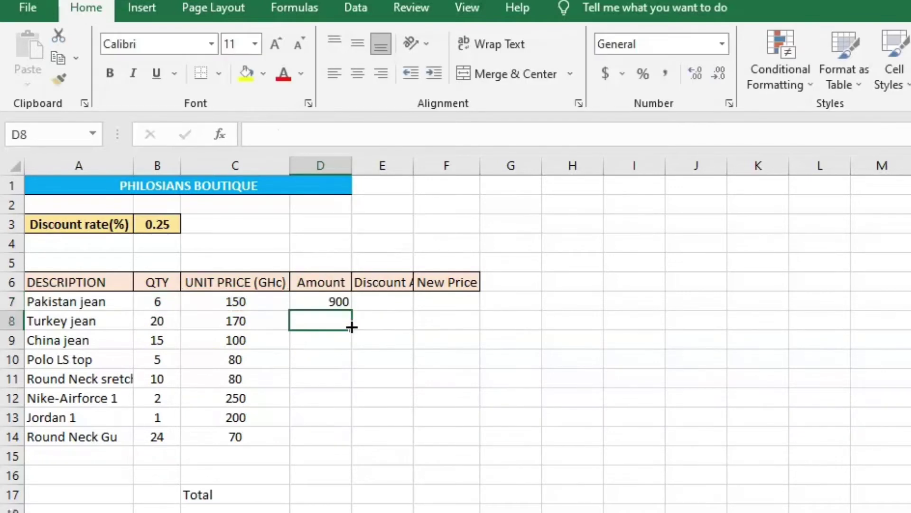
{"action": "left_click", "coordinate": [334, 300]}
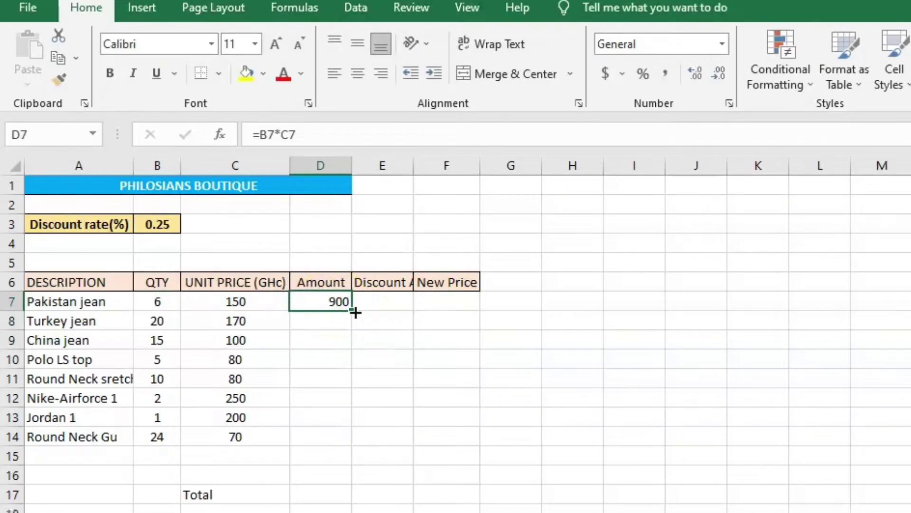
Step: Fill =B7*C7 down through D14 and check the copied formulas in D8 and D9
{"action": "double_click", "coordinate": [351, 312]}
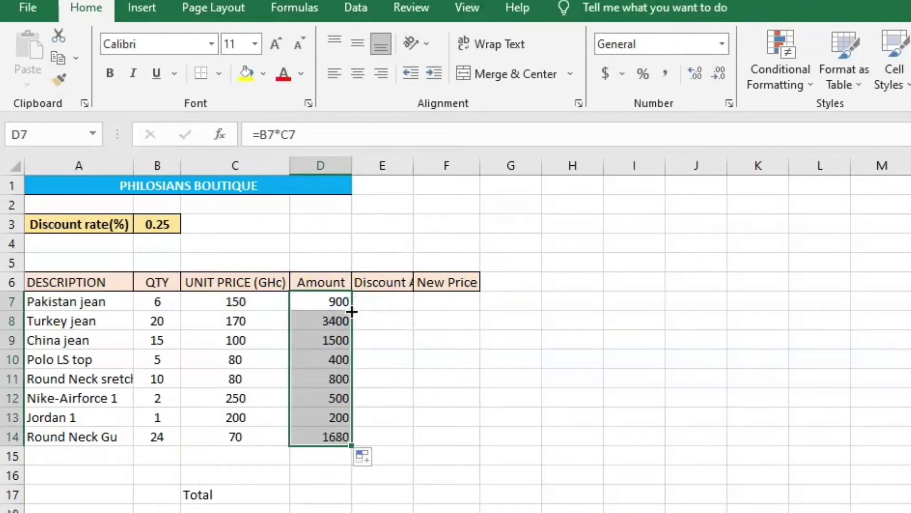
{"action": "left_click", "coordinate": [325, 318]}
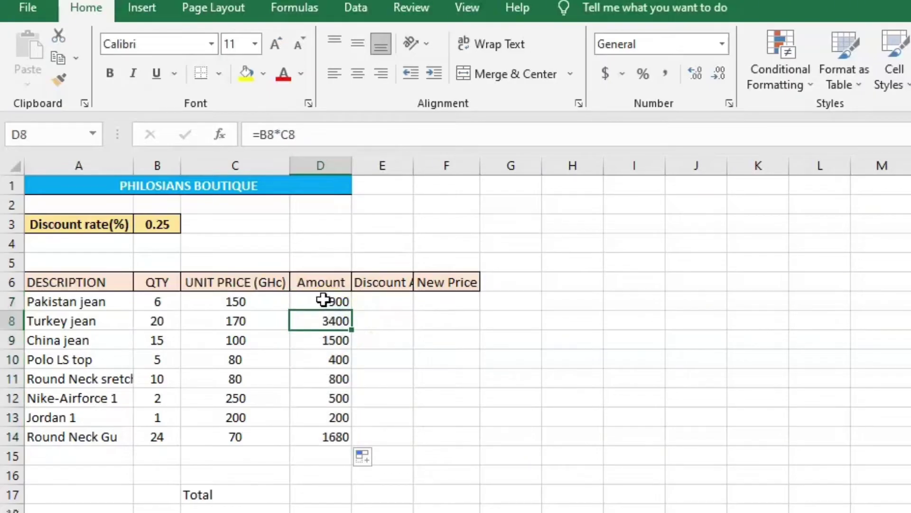
{"action": "left_click", "coordinate": [323, 299]}
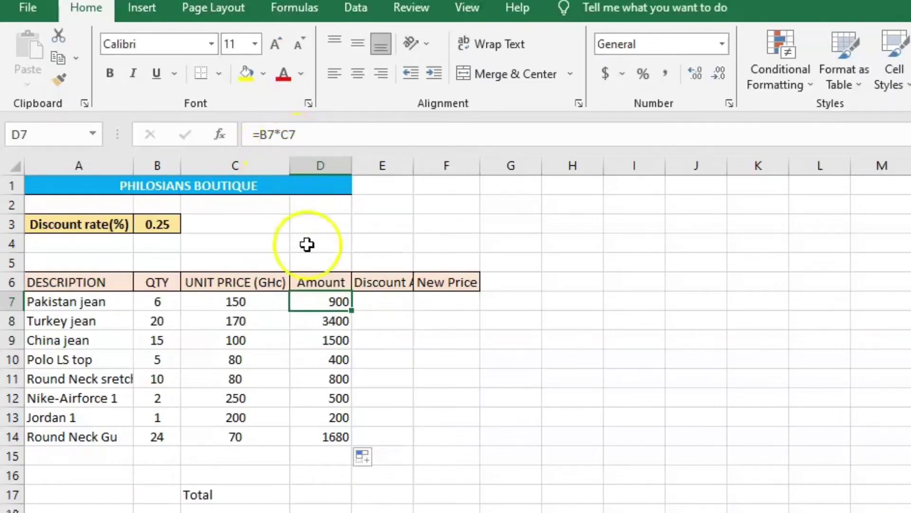
{"action": "left_click", "coordinate": [327, 323]}
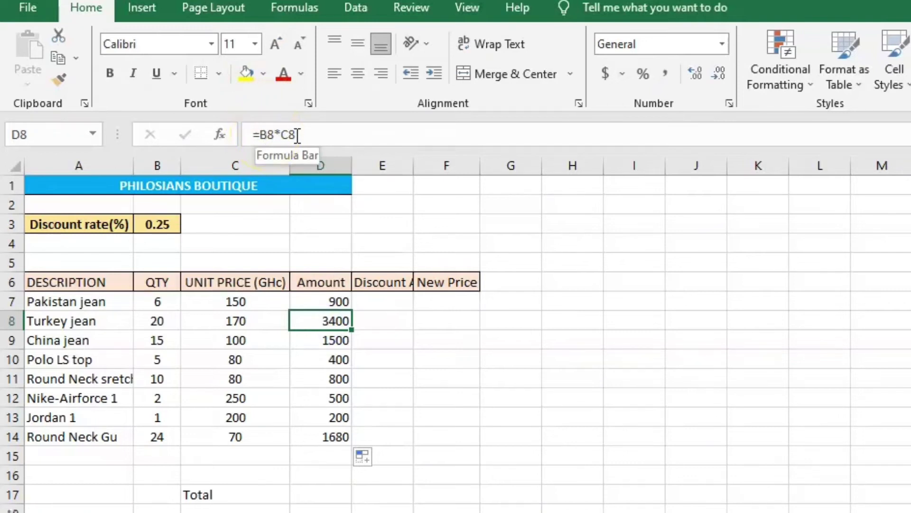
{"action": "left_click", "coordinate": [318, 346]}
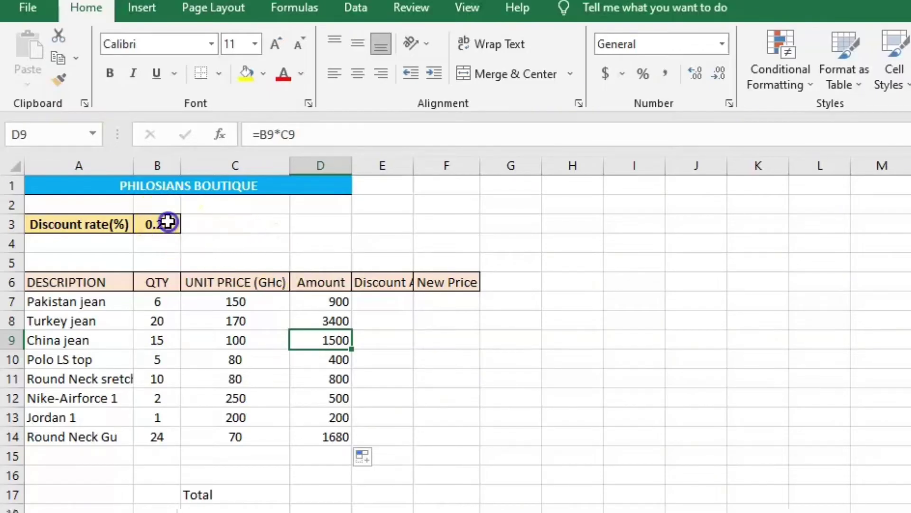
{"action": "left_click", "coordinate": [168, 221]}
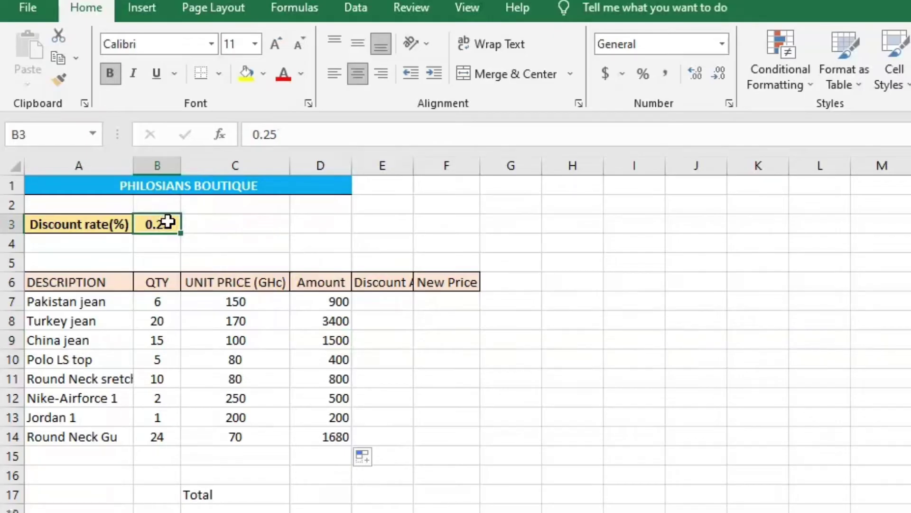
{"action": "left_click", "coordinate": [388, 306]}
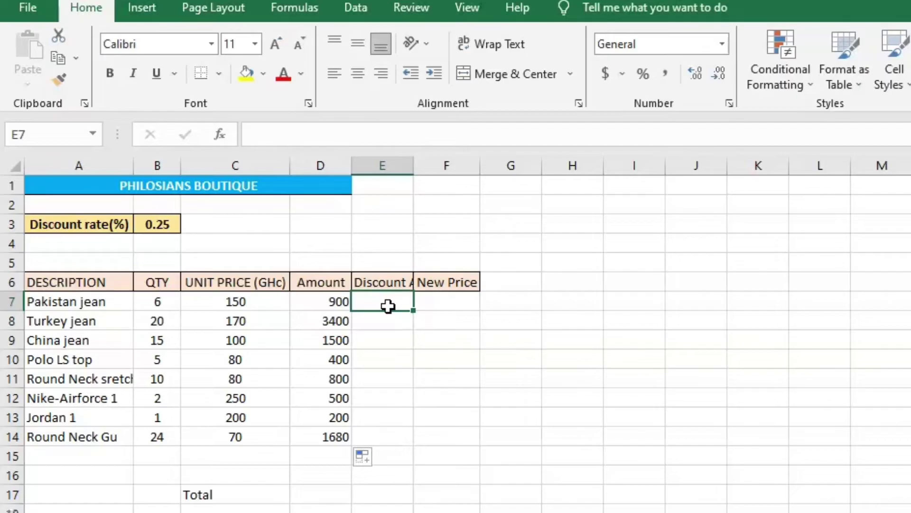
Step: Enter =$B$3*D7 in E7, with B3 absolute, giving a 225 discount
{"action": "type", "text": "="}
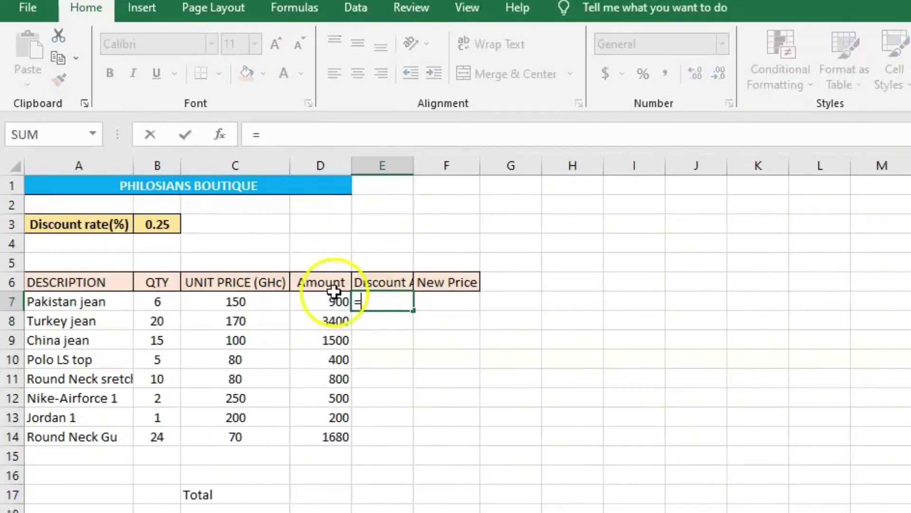
{"action": "left_click", "coordinate": [165, 224]}
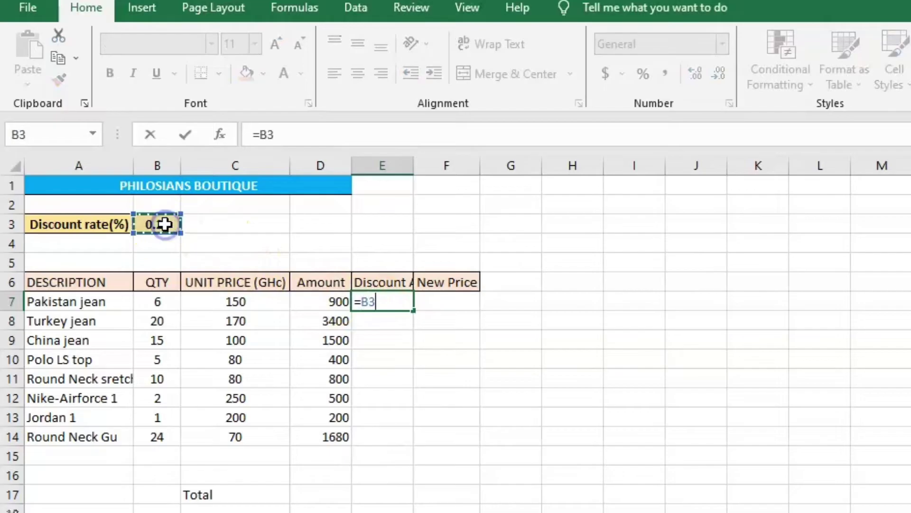
{"action": "type", "text": "*"}
{"action": "left_click", "coordinate": [333, 300]}
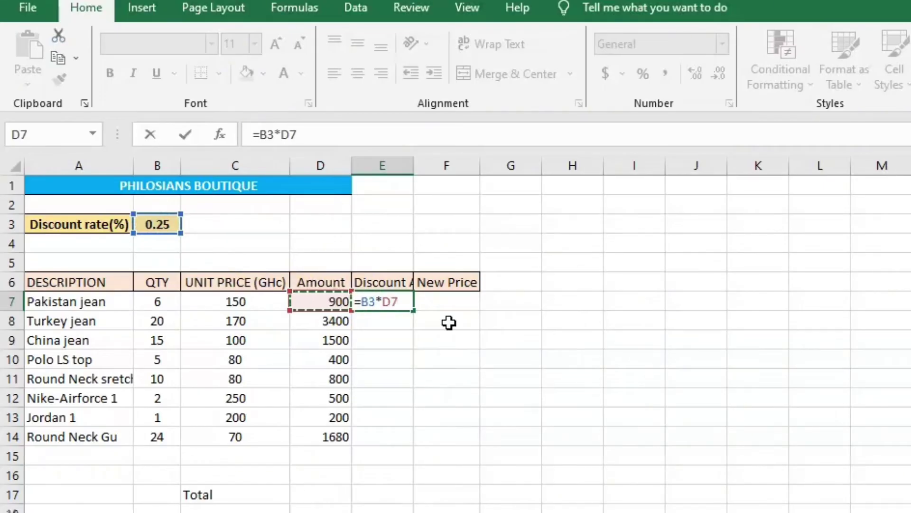
{"action": "left_click", "coordinate": [257, 135]}
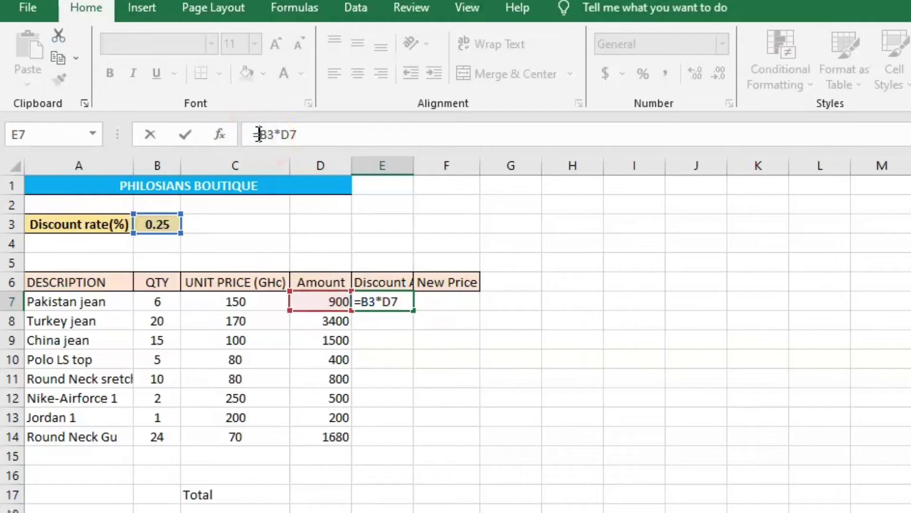
{"action": "type", "text": "$"}
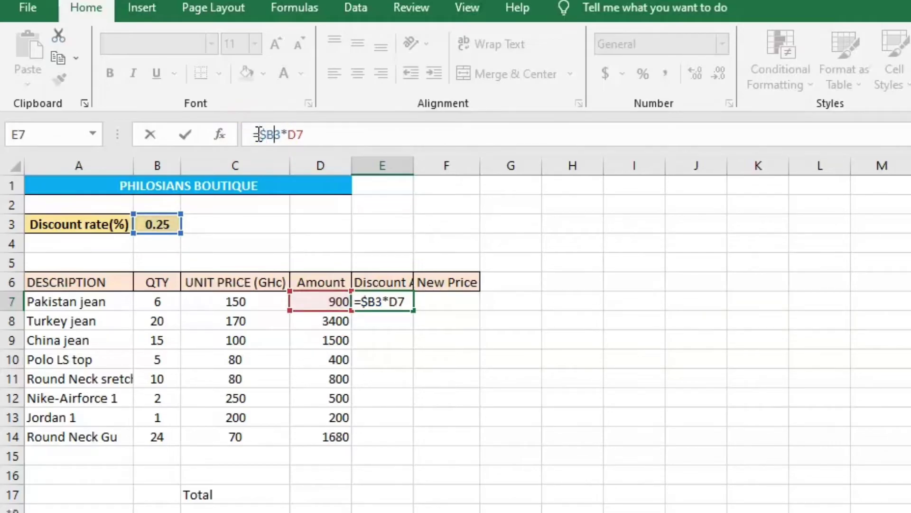
{"action": "key", "text": "Right"}
{"action": "type", "text": "$"}
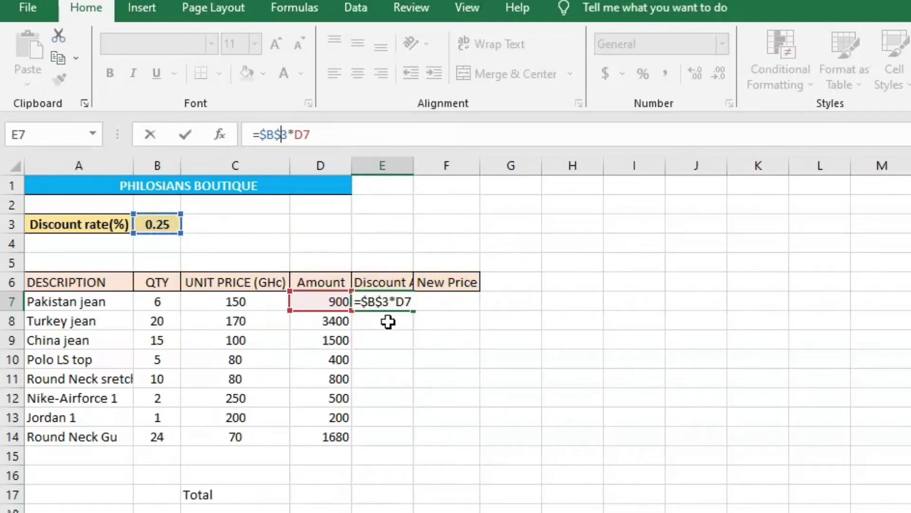
{"action": "left_click", "coordinate": [406, 316]}
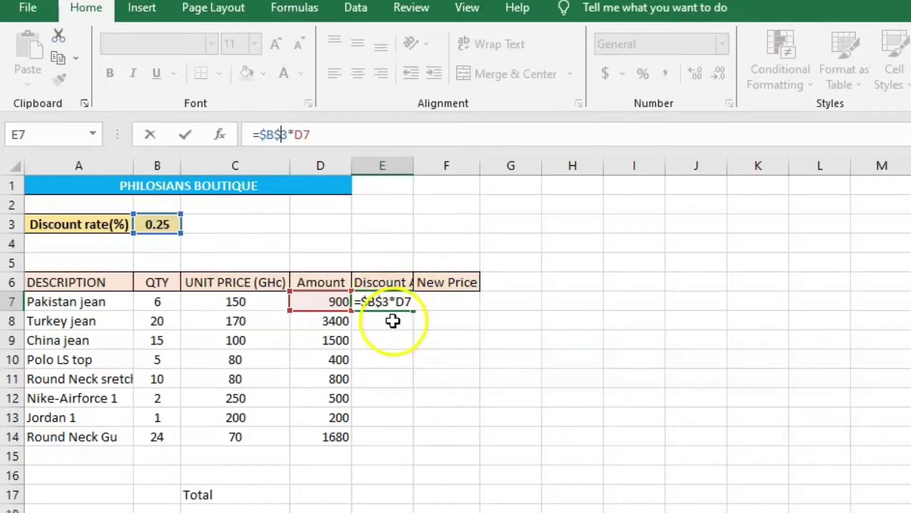
{"action": "key", "text": "Return"}
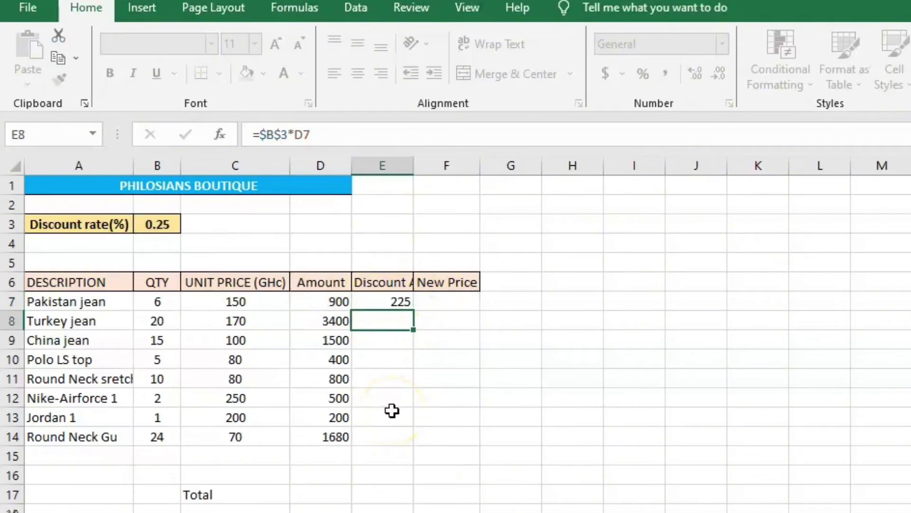
Step: Fill =$B$3*D7 down to E14 and check the copied formulas in E8 and E9
{"action": "left_click", "coordinate": [394, 300]}
{"action": "double_click", "coordinate": [414, 311]}
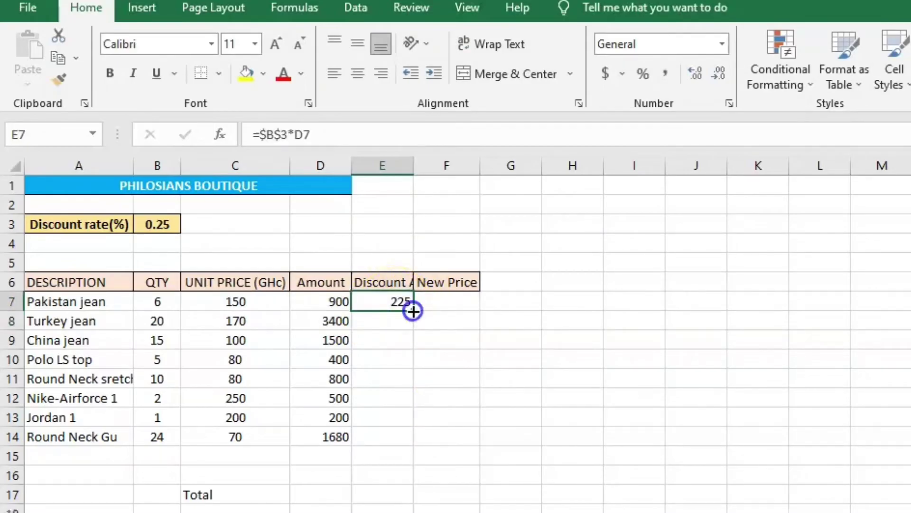
{"action": "left_click", "coordinate": [383, 321]}
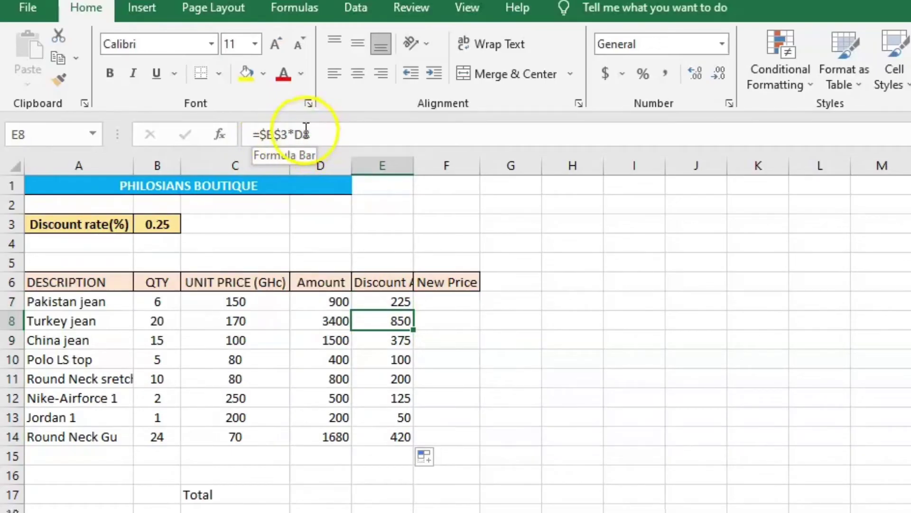
{"action": "left_click", "coordinate": [389, 301]}
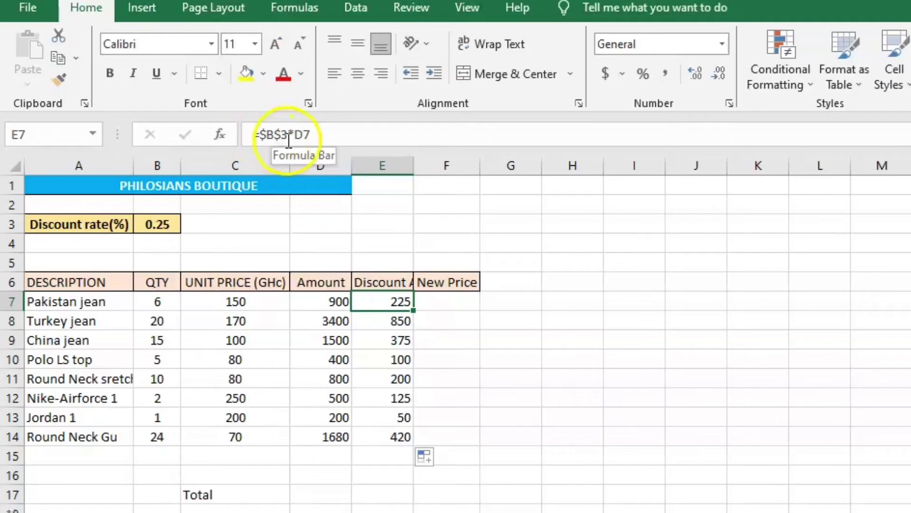
{"action": "left_click", "coordinate": [379, 320]}
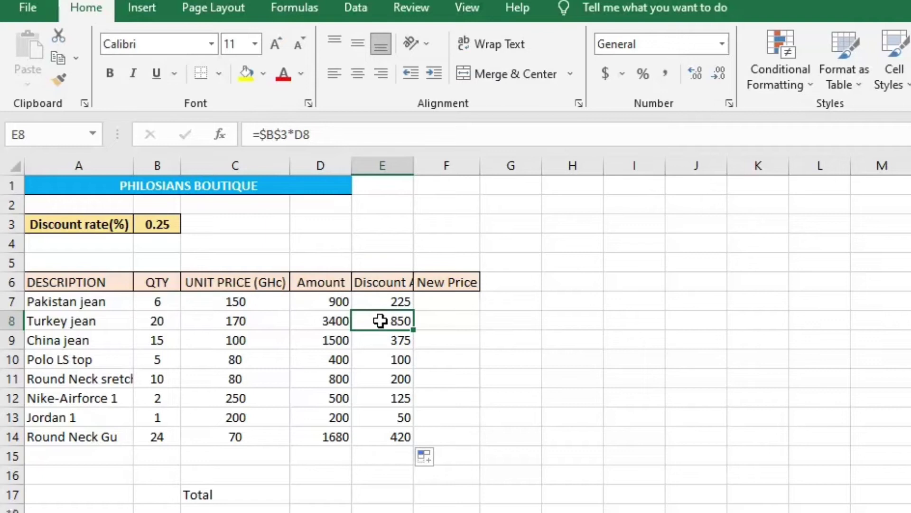
{"action": "left_click", "coordinate": [384, 340]}
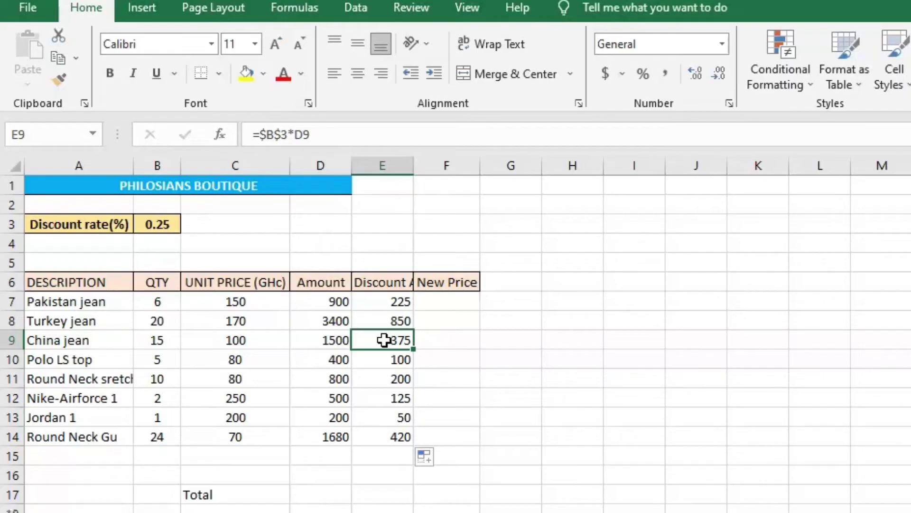
{"action": "left_click", "coordinate": [379, 317]}
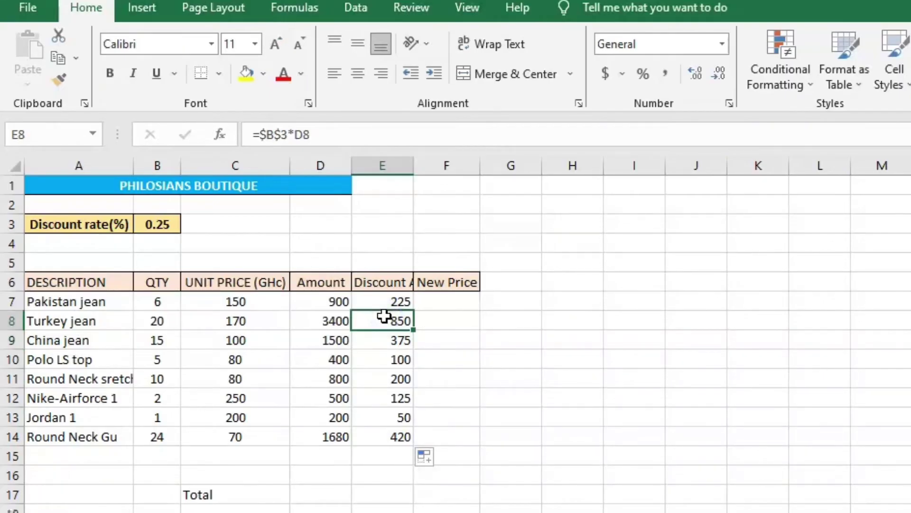
{"action": "left_click", "coordinate": [385, 312]}
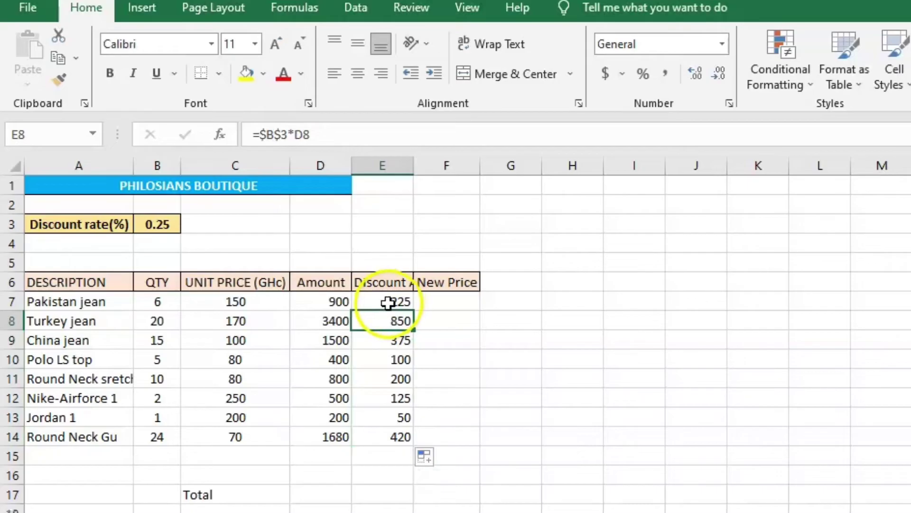
Step: Clear the contents of E8:E14, keeping only the 225 discount in E7
{"action": "left_click_drag", "start_coordinate": [385, 319], "coordinate": [387, 440]}
{"action": "key", "text": "ctrl+c"}
{"action": "right_click", "coordinate": [387, 441]}
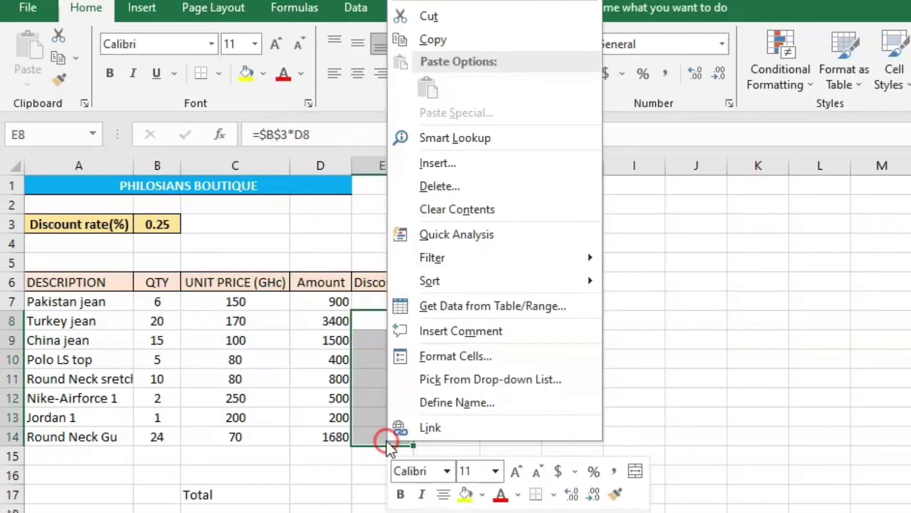
{"action": "left_click", "coordinate": [447, 212]}
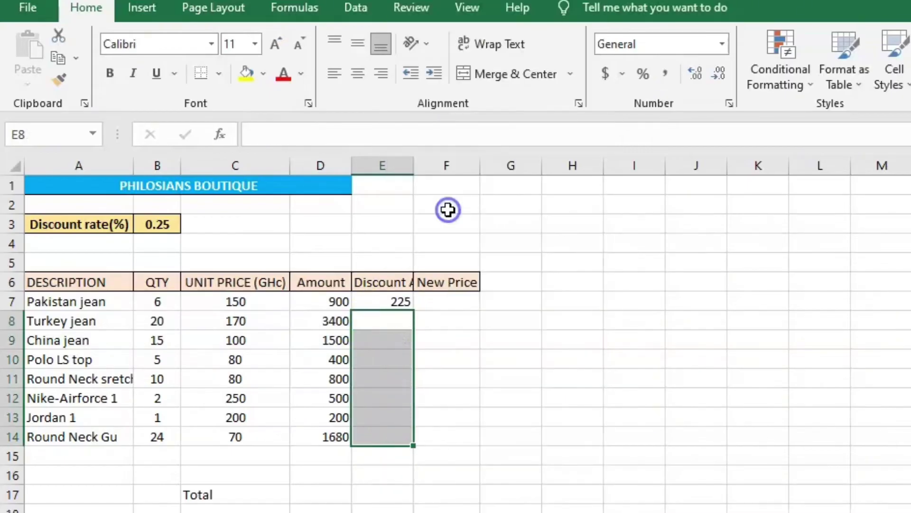
{"action": "left_click", "coordinate": [386, 306]}
{"action": "left_click", "coordinate": [386, 306]}
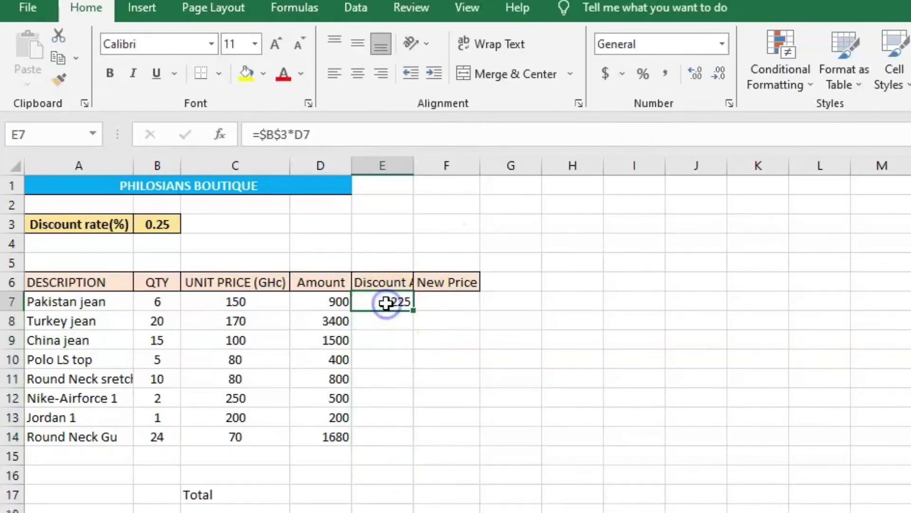
Step: Change E7 to the relative =B3*D7 and fill it down, producing 0, #VALUE! and 10000
{"action": "left_click", "coordinate": [283, 135]}
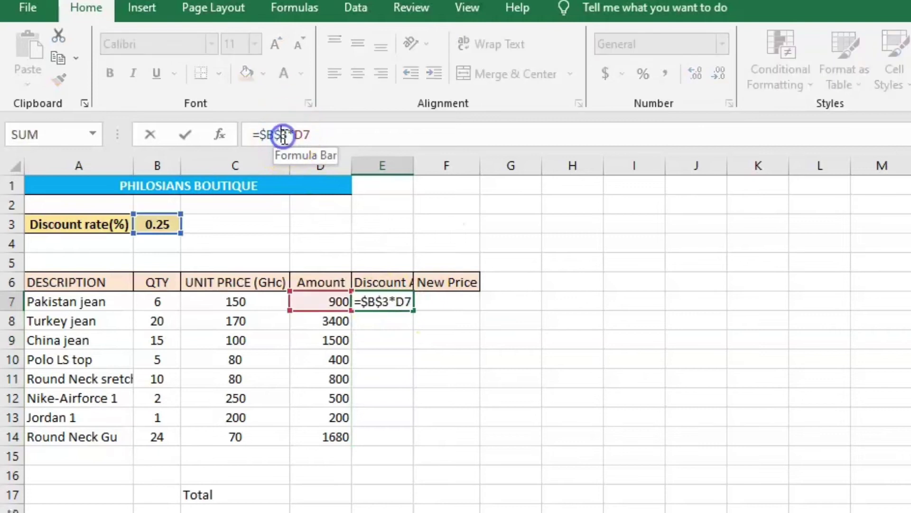
{"action": "key", "text": "BackSpace"}
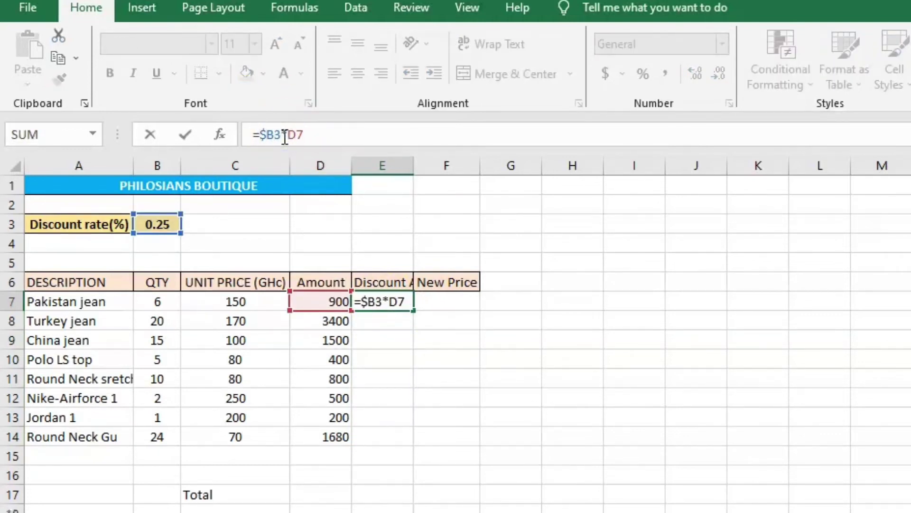
{"action": "key", "text": "Left"}
{"action": "key", "text": "BackSpace"}
{"action": "key", "text": "Return"}
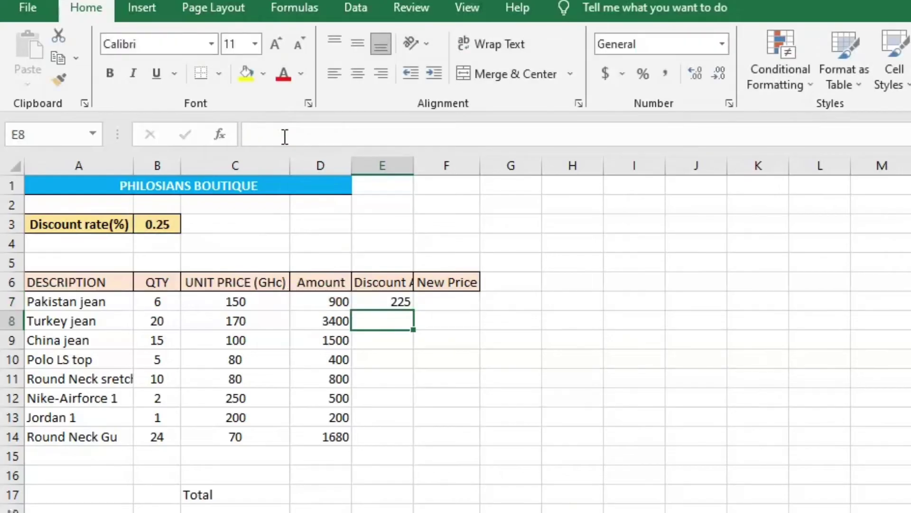
{"action": "left_click", "coordinate": [383, 298]}
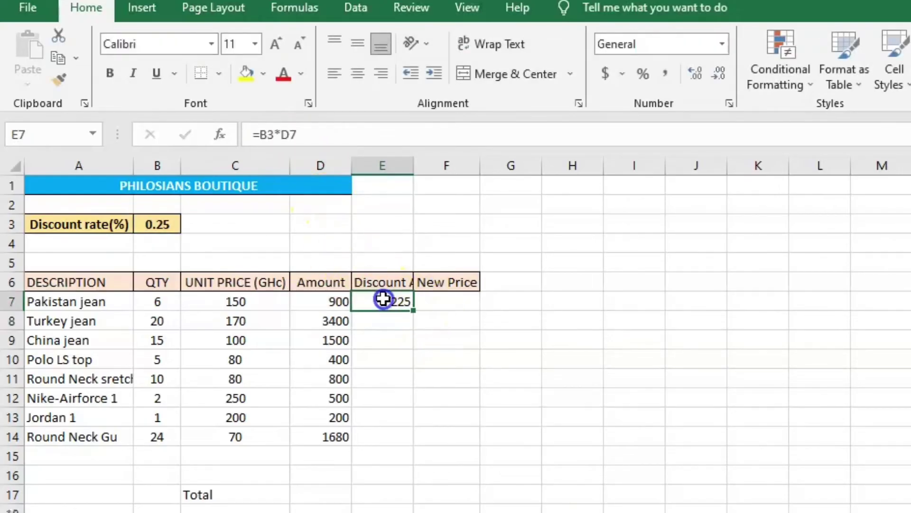
{"action": "double_click", "coordinate": [415, 310]}
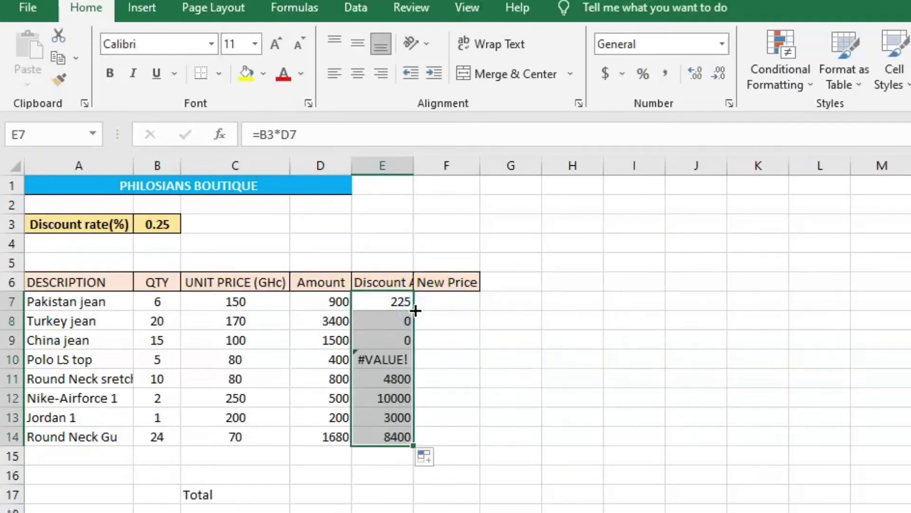
{"action": "left_click", "coordinate": [393, 324]}
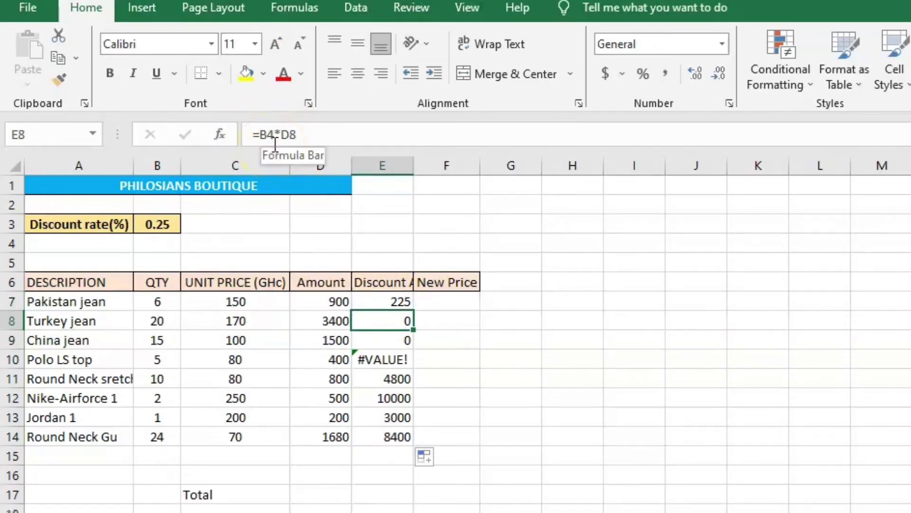
Step: Undo the faulty copy, restore $B$3, and refill E8:E14 with 850 through 420
{"action": "left_click", "coordinate": [151, 244]}
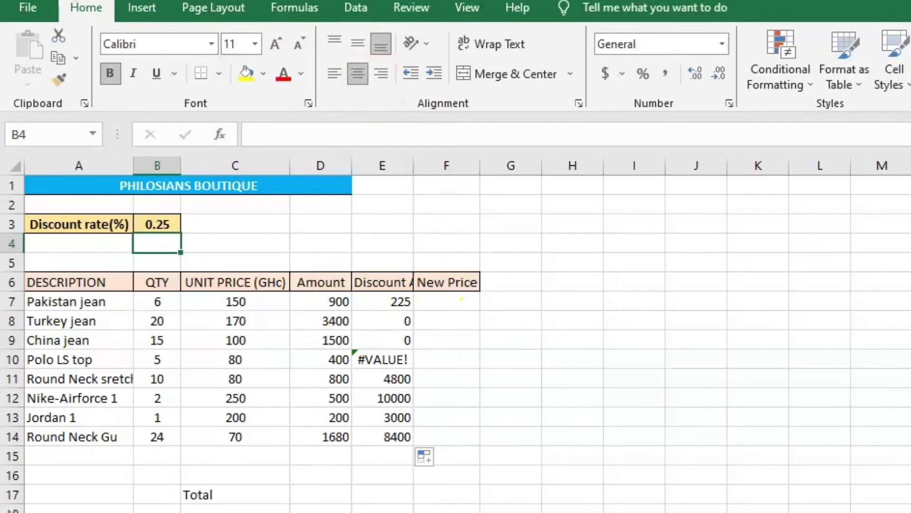
{"action": "key", "text": "ctrl+z"}
{"action": "key", "text": "F4"}
{"action": "key", "text": "ctrl+v"}
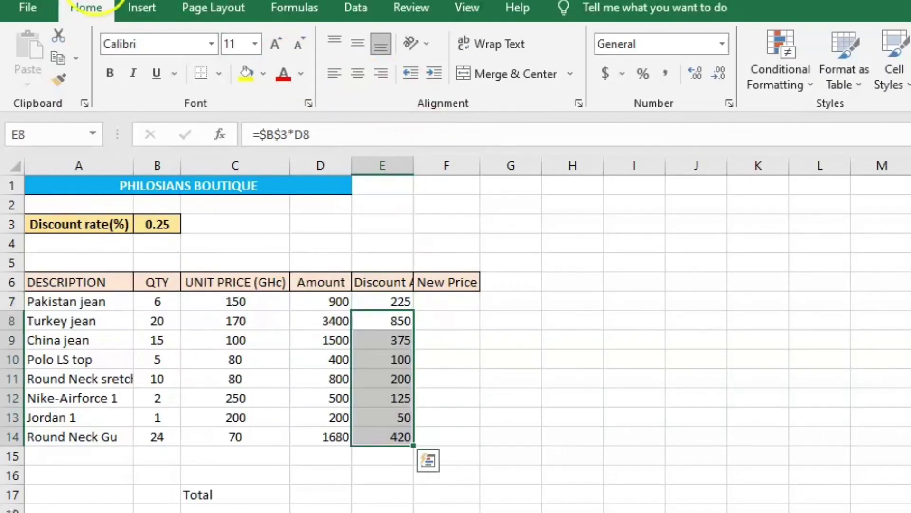
Step: Enter =D7-E7 in F7 so the Pakistan jean New Price shows 675
{"action": "left_click", "coordinate": [439, 304]}
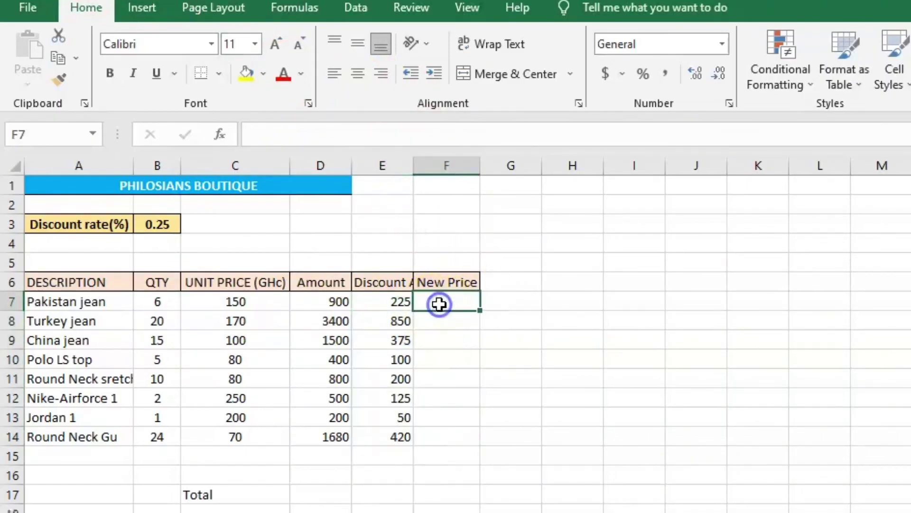
{"action": "type", "text": "="}
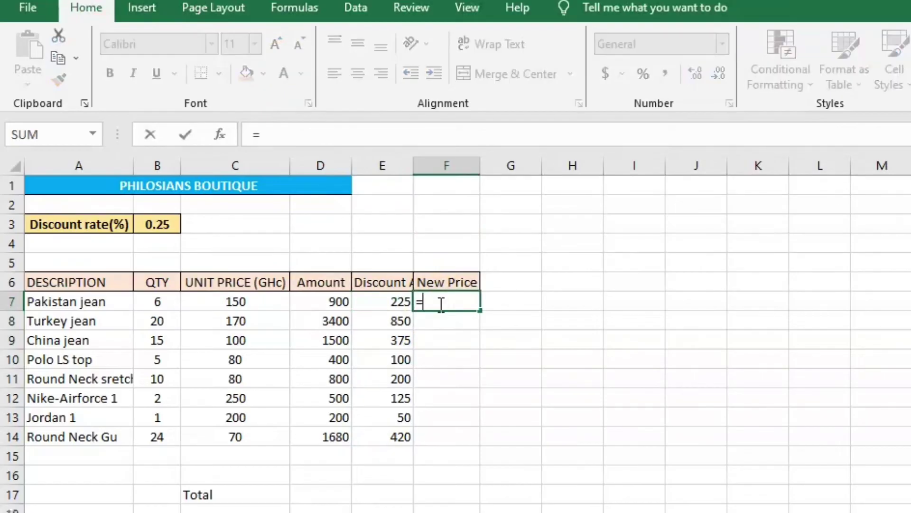
{"action": "left_click", "coordinate": [323, 301]}
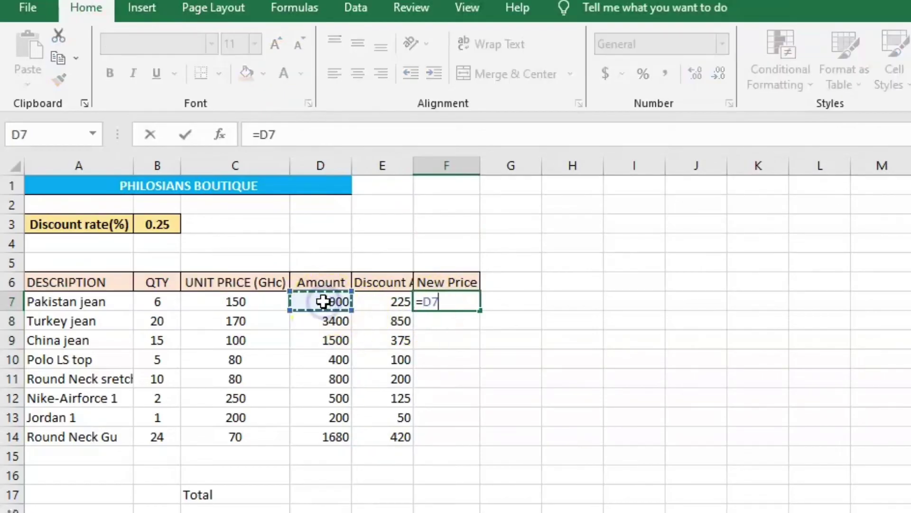
{"action": "type", "text": "-"}
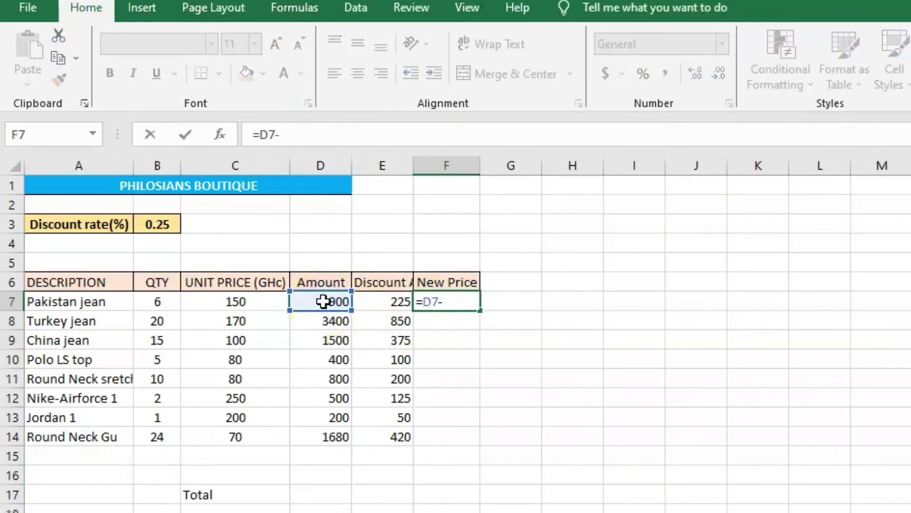
{"action": "left_click", "coordinate": [373, 300]}
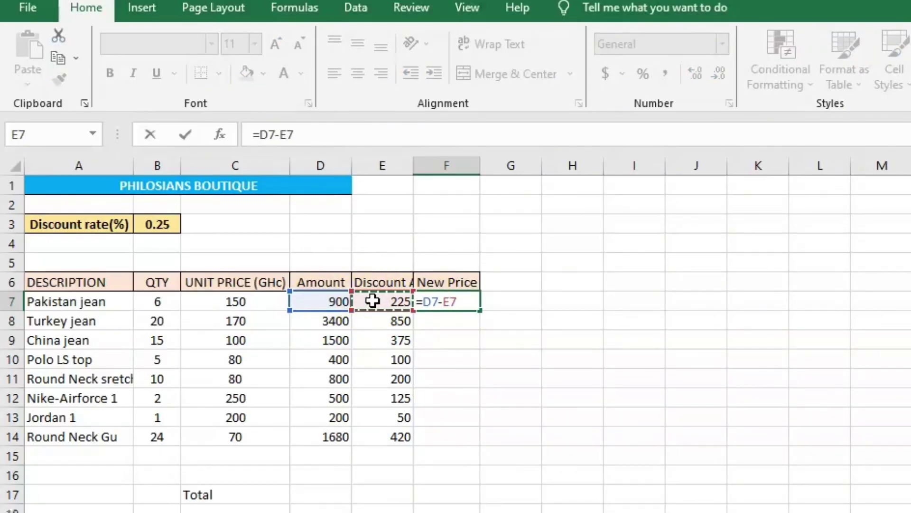
{"action": "key", "text": "Return"}
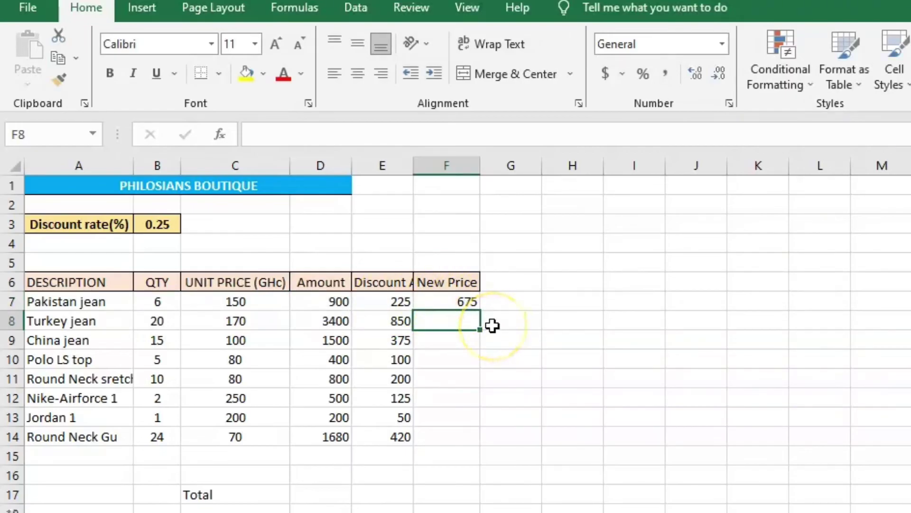
{"action": "left_click", "coordinate": [451, 303]}
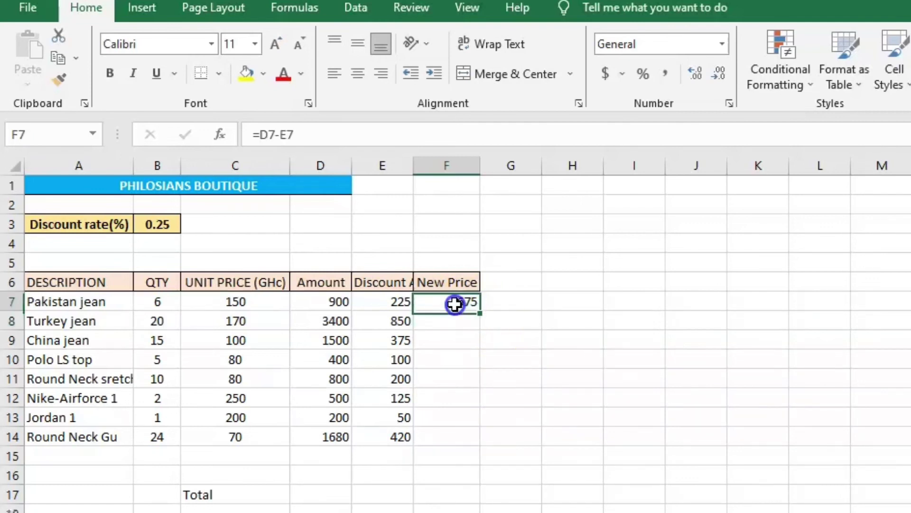
Step: Fill =D7-E7 down to F14 and check the copied formulas in F8 and F9
{"action": "double_click", "coordinate": [481, 310]}
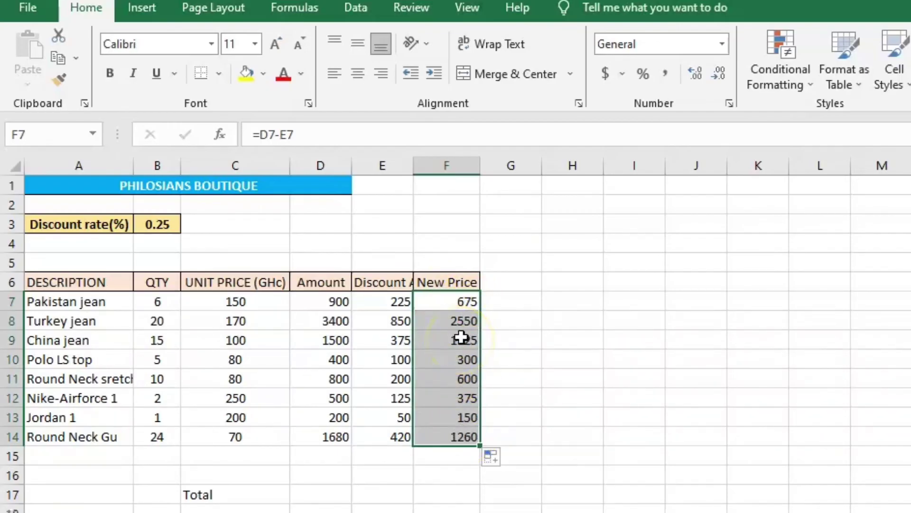
{"action": "left_click", "coordinate": [461, 323]}
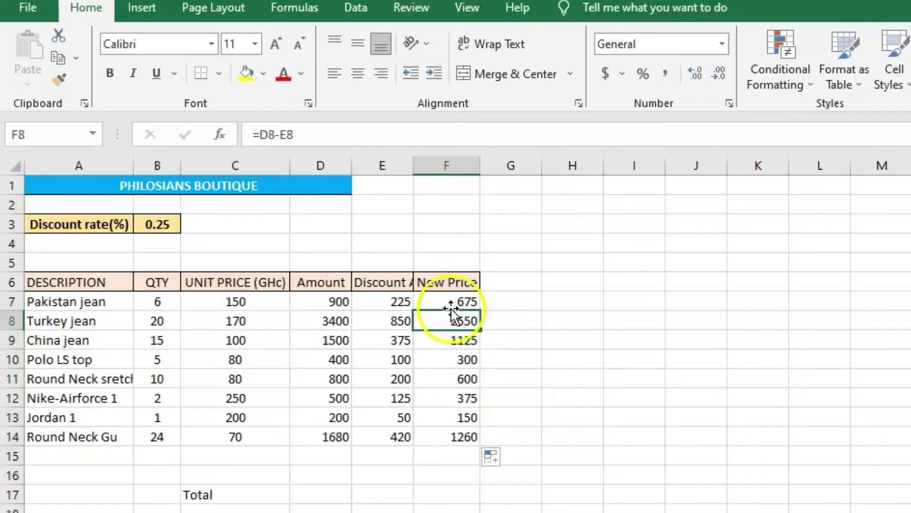
{"action": "left_click", "coordinate": [451, 302]}
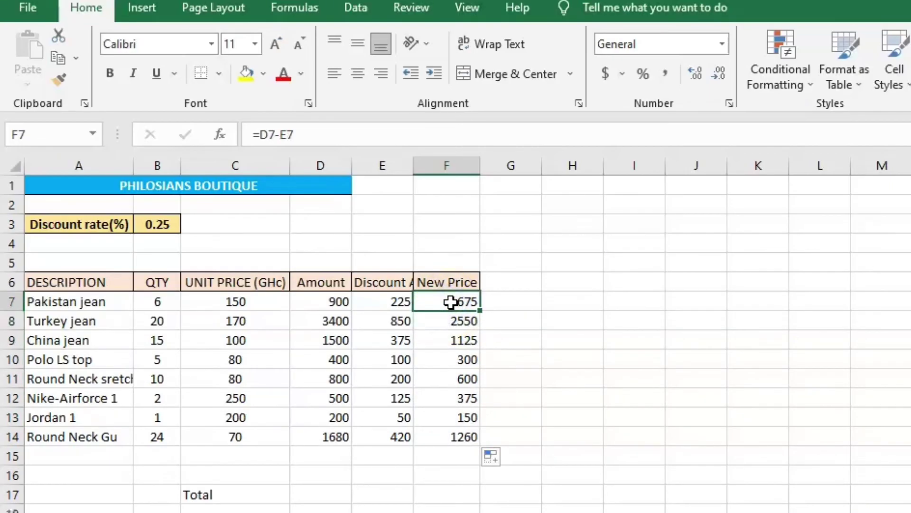
{"action": "left_click", "coordinate": [448, 342]}
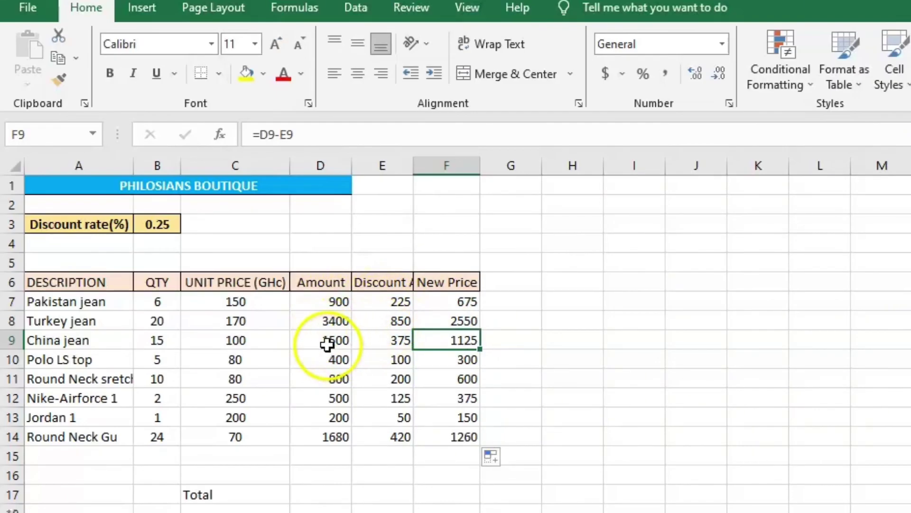
{"action": "left_click", "coordinate": [459, 324]}
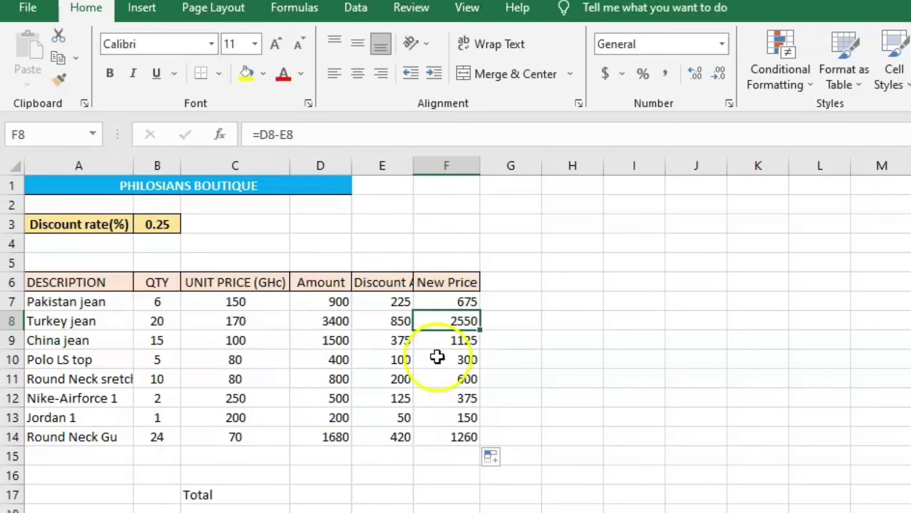
{"action": "left_click", "coordinate": [317, 492]}
Step: Enter =SUM(F7:F14) in D17 for a Total of 7035
{"action": "double_click", "coordinate": [315, 494]}
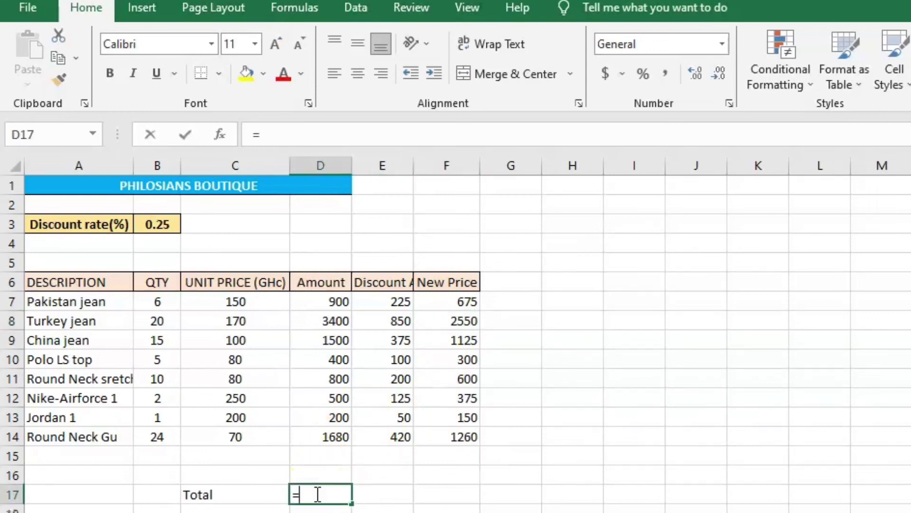
{"action": "type", "text": "=sum"}
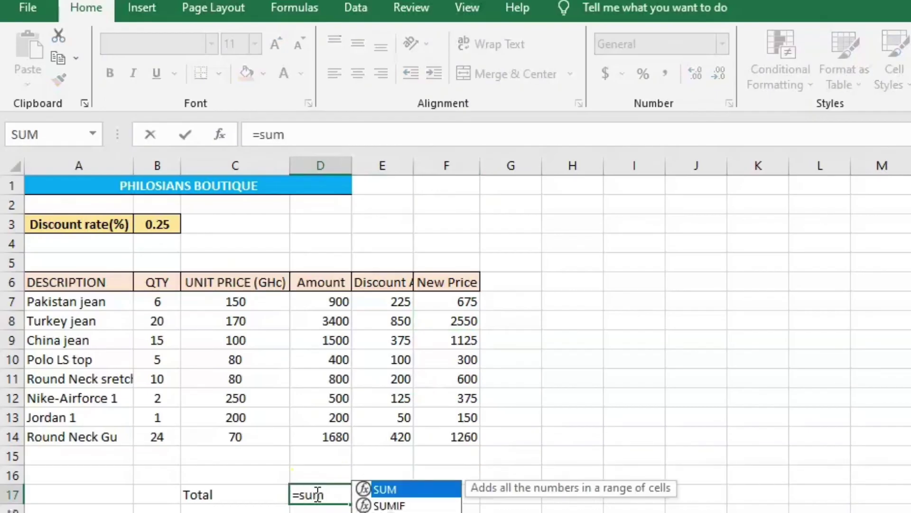
{"action": "type", "text": "("}
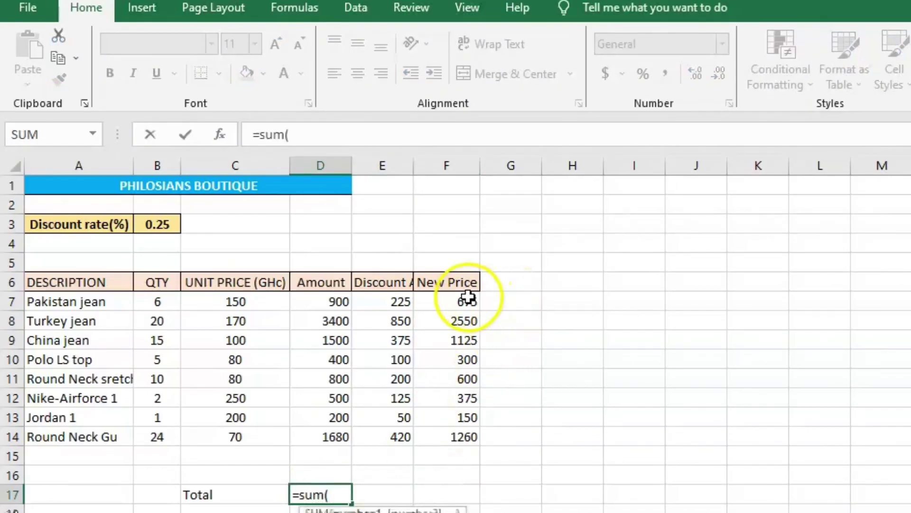
{"action": "left_click_drag", "start_coordinate": [445, 302], "coordinate": [450, 432]}
{"action": "type", "text": ")"}
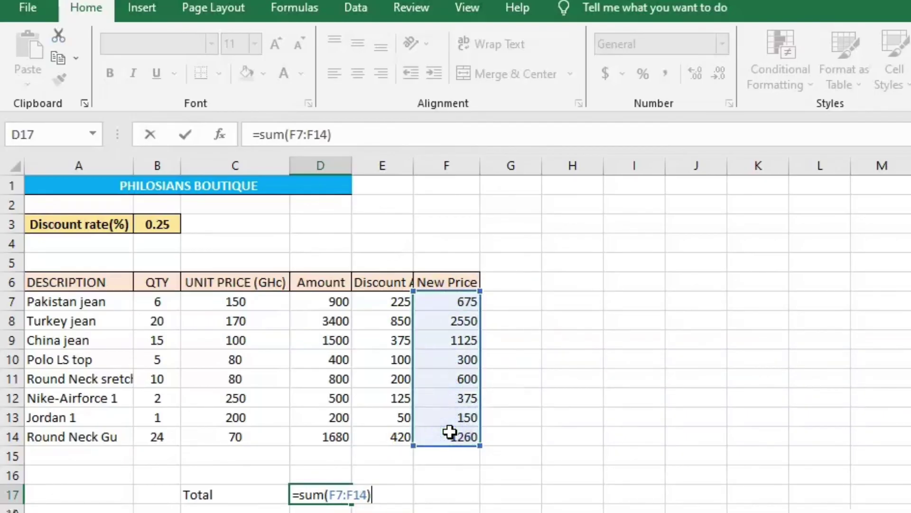
{"action": "key", "text": "Return"}
{"action": "left_click", "coordinate": [344, 492]}
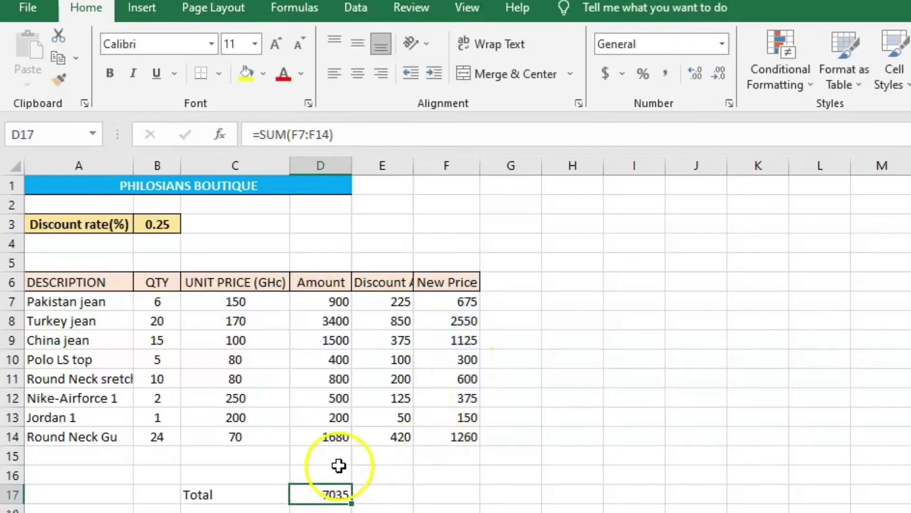
{"action": "left_click", "coordinate": [337, 503]}
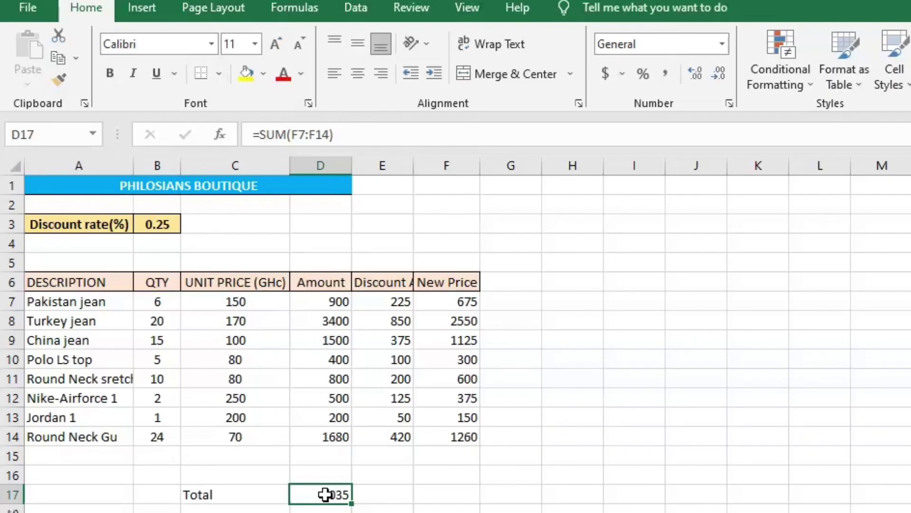
{"action": "left_click", "coordinate": [163, 302]}
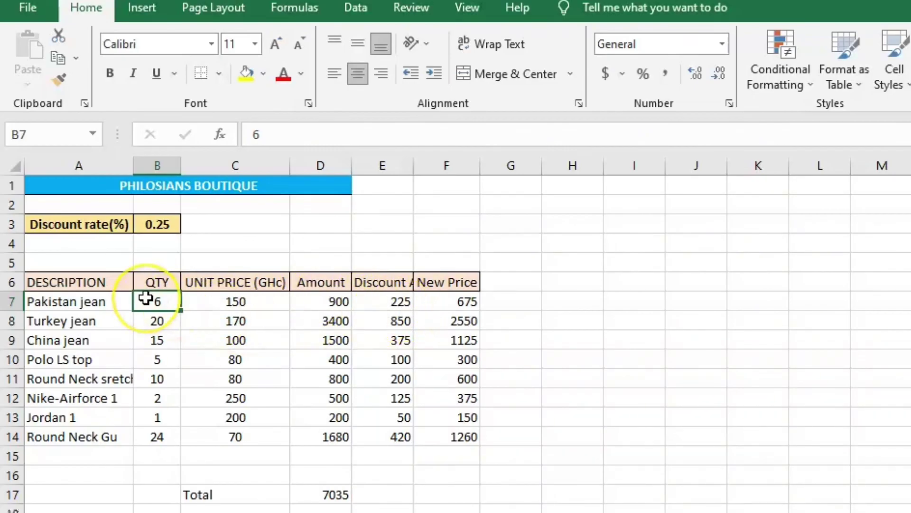
{"action": "type", "text": "7"}
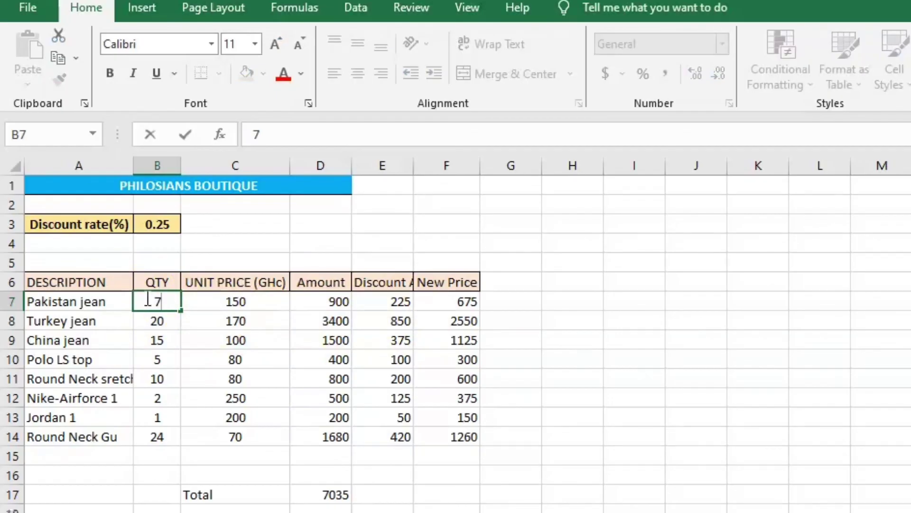
{"action": "key", "text": "Return"}
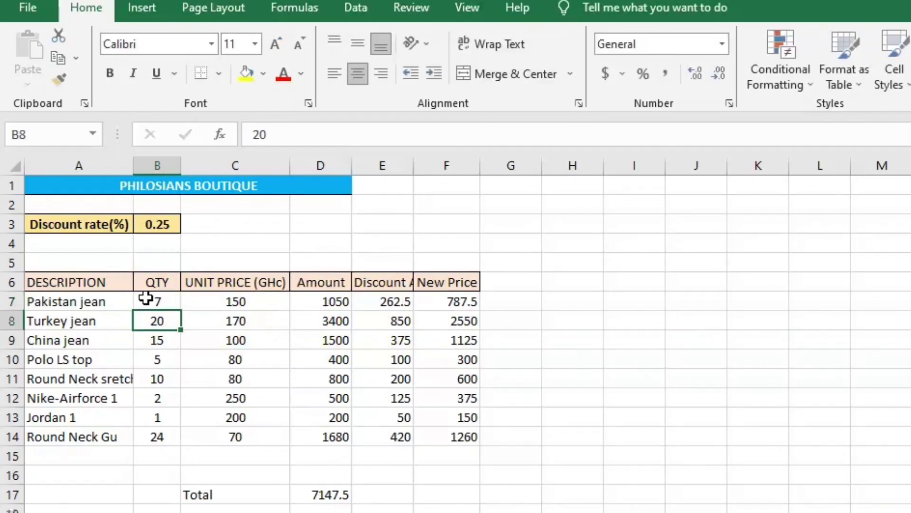
{"action": "left_click", "coordinate": [333, 301]}
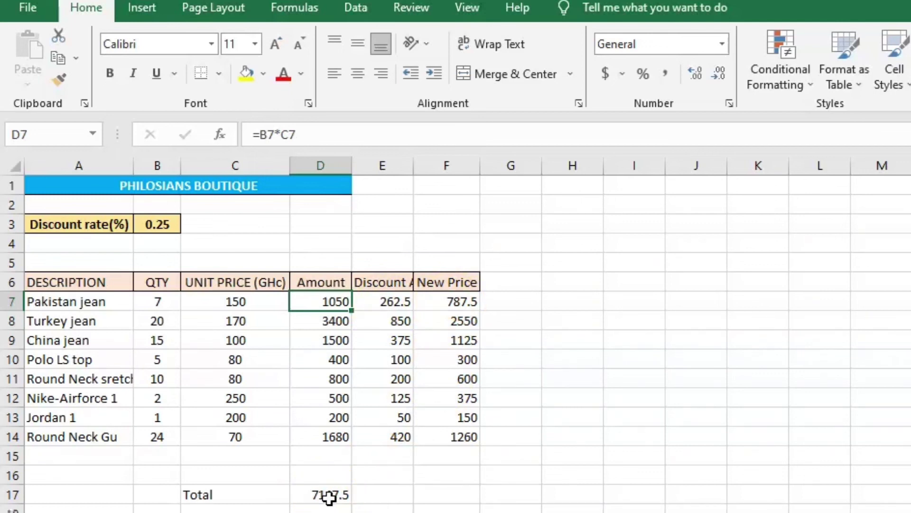
{"action": "left_click", "coordinate": [158, 303]}
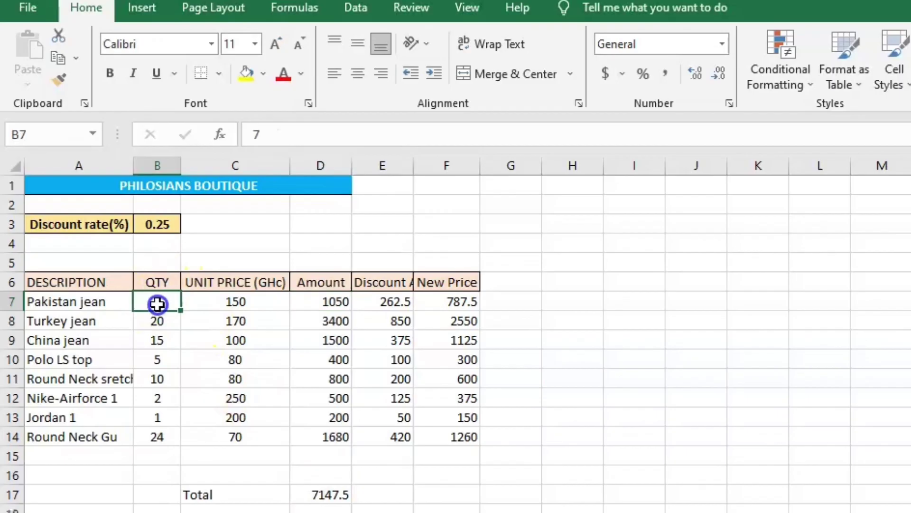
{"action": "type", "text": "6"}
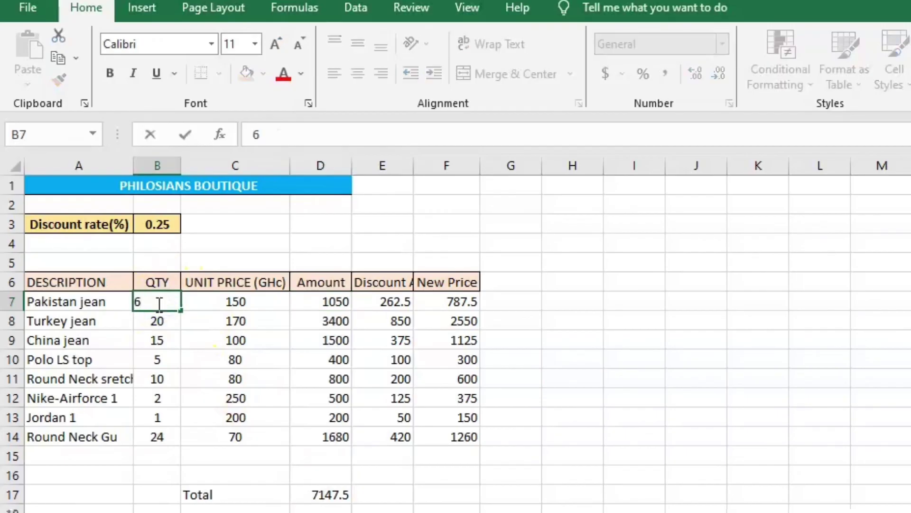
{"action": "key", "text": "Return"}
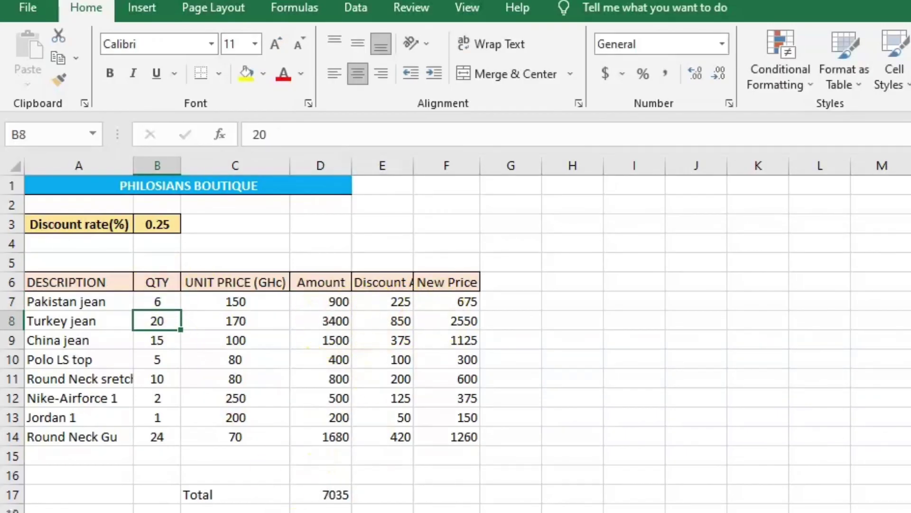